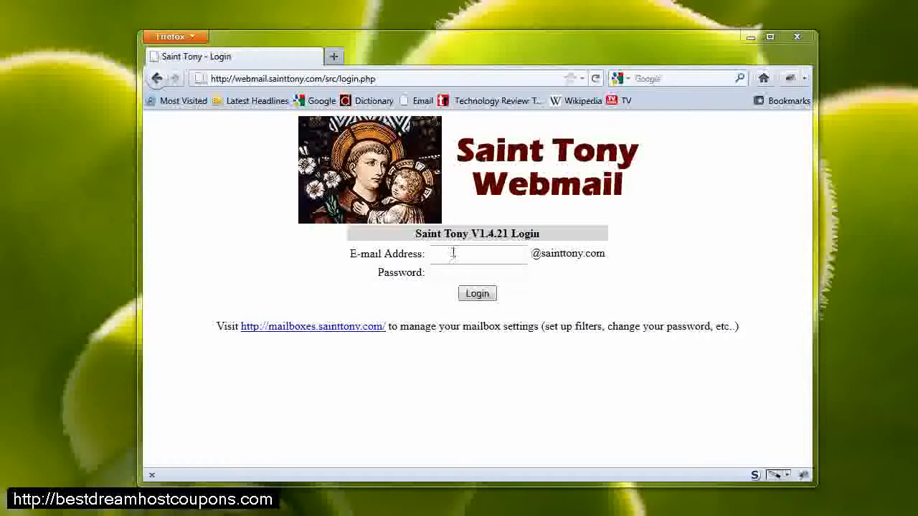
Log in to the Saint Tony webmail with the account username and the pasted password
{"action": "type", "text": "an"}
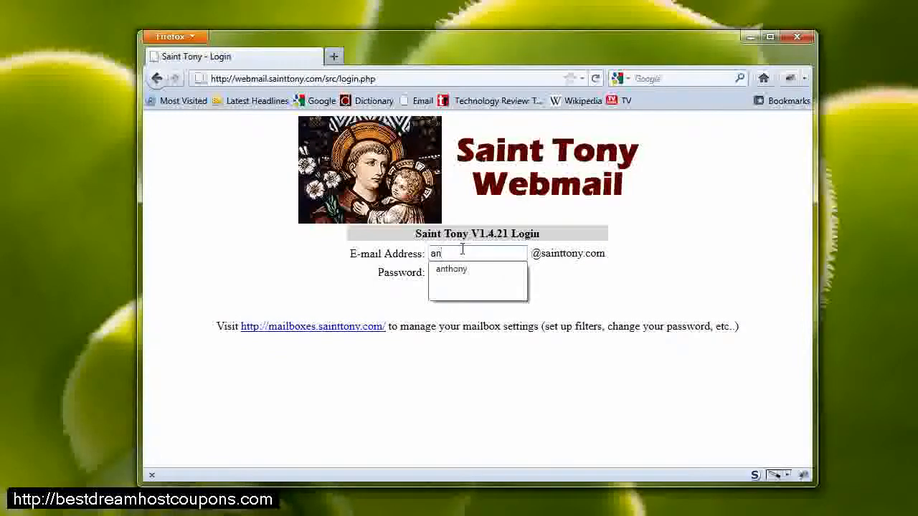
{"action": "type", "text": "thony"}
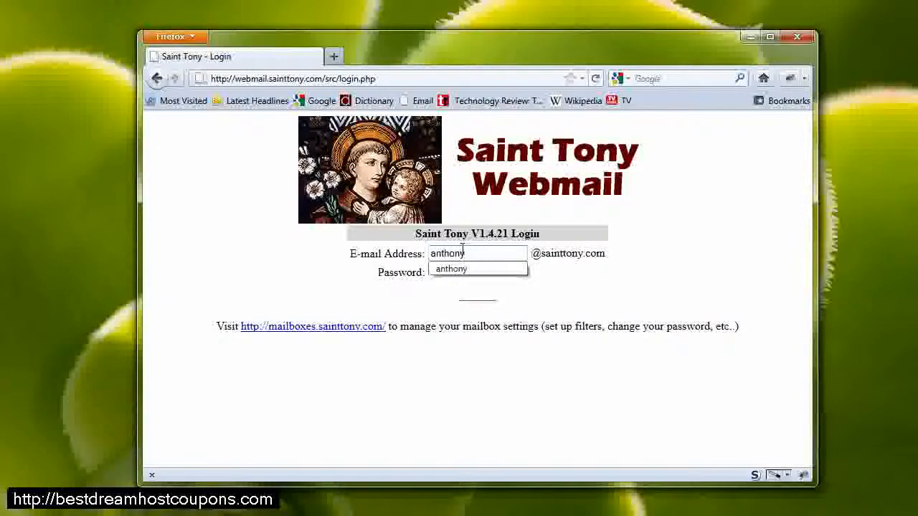
{"action": "key", "text": "Tab"}
{"action": "key", "text": "ctrl+v"}
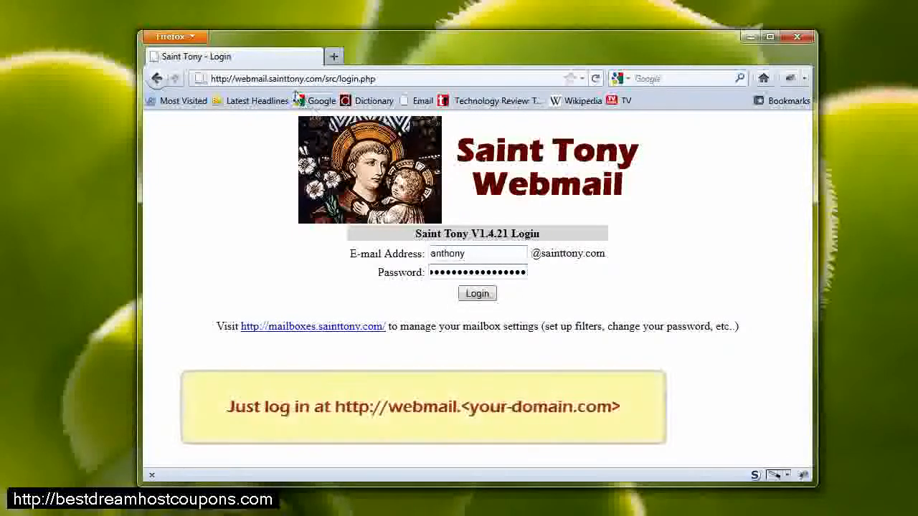
{"action": "left_click_drag", "start_coordinate": [270, 79], "coordinate": [323, 79]}
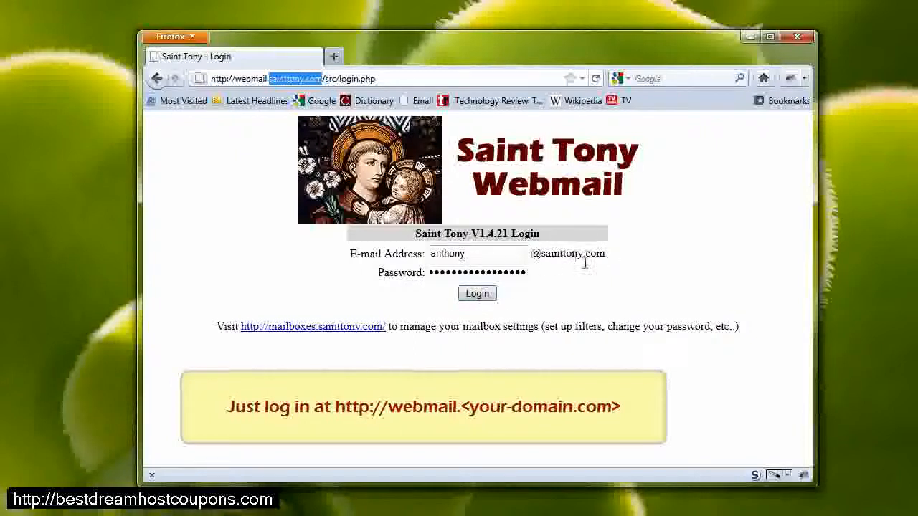
{"action": "left_click", "coordinate": [478, 295]}
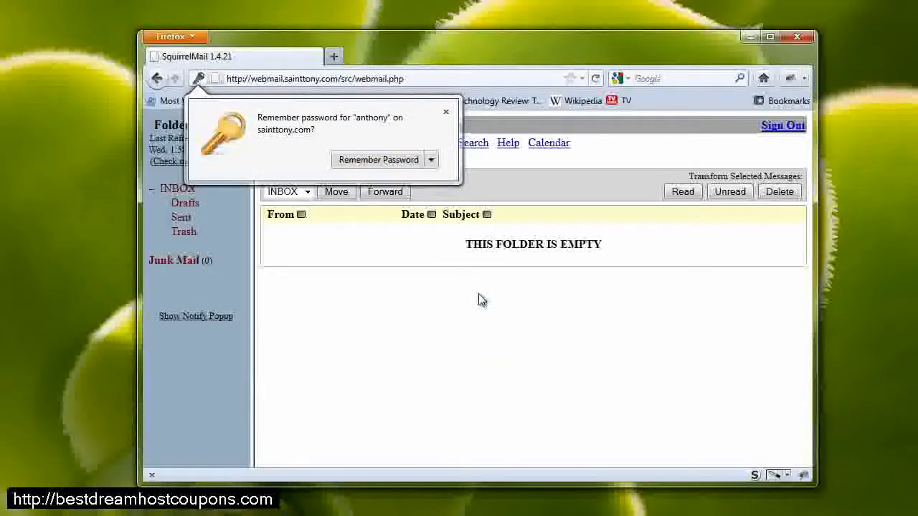
Dismiss Firefox's offer to remember the password without saving it
{"action": "left_click", "coordinate": [446, 112]}
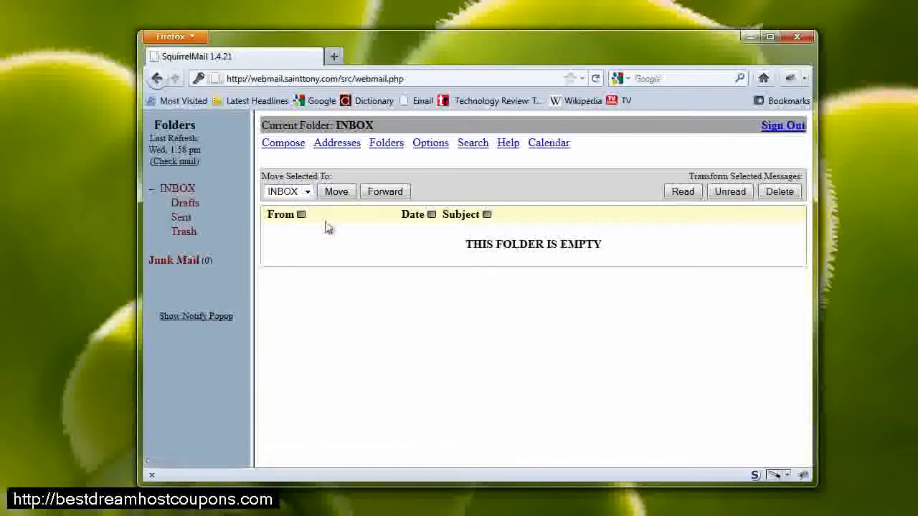
{"action": "left_click_drag", "start_coordinate": [340, 244], "coordinate": [633, 259]}
{"action": "left_click", "coordinate": [401, 256]}
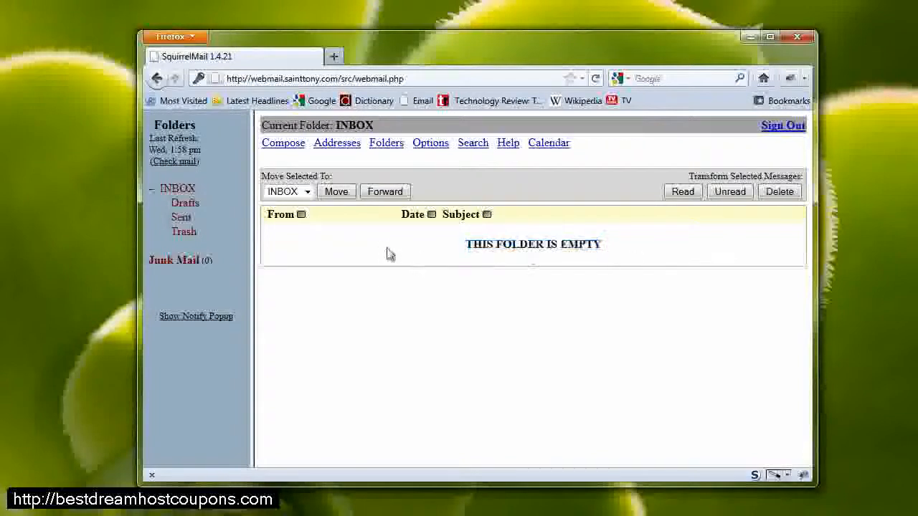
View the Junk Mail quarantine and confirm it holds no messages
{"action": "left_click", "coordinate": [183, 264]}
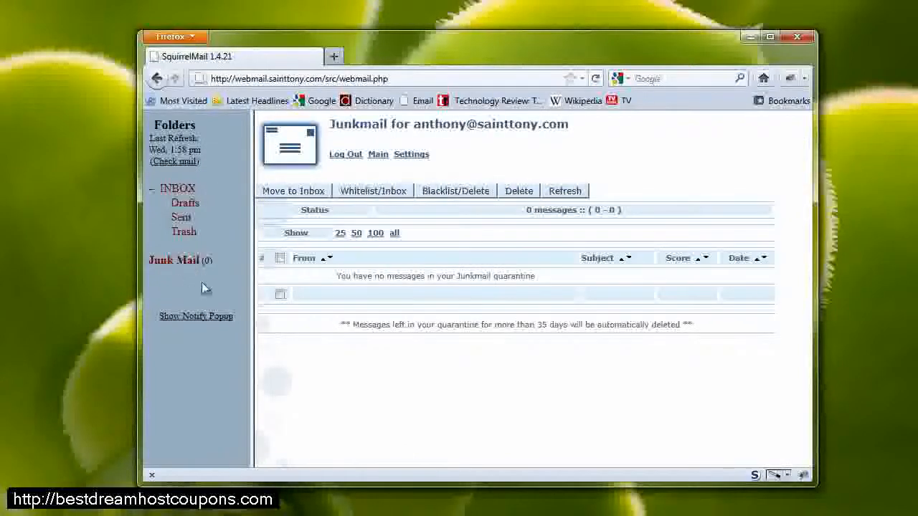
{"action": "left_click_drag", "start_coordinate": [308, 287], "coordinate": [564, 287]}
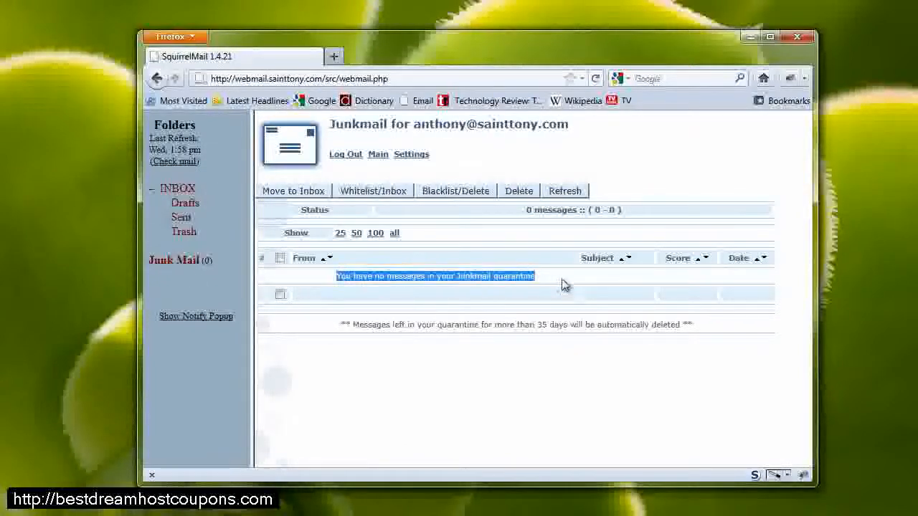
{"action": "left_click", "coordinate": [563, 285]}
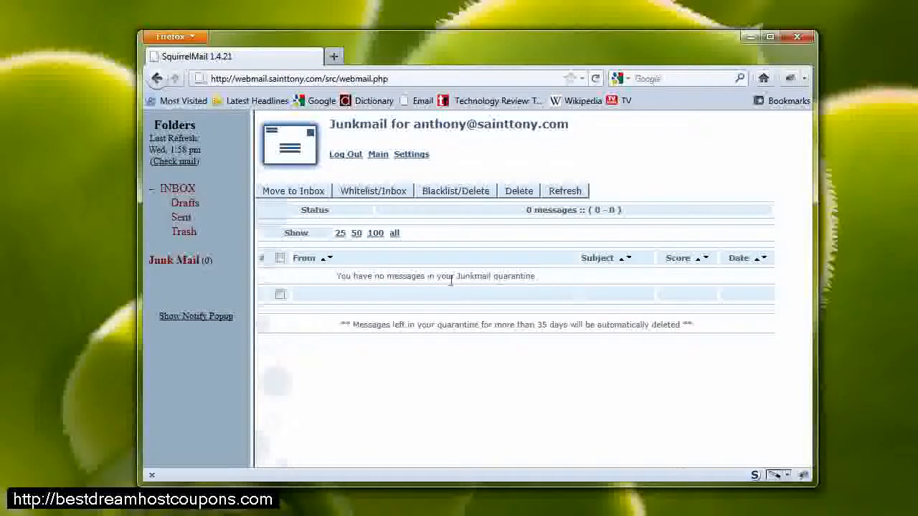
{"action": "left_click", "coordinate": [280, 295]}
{"action": "left_click", "coordinate": [280, 295]}
From the Mailbox Manager, add a filter that deletes mail whose subject contains 'viagra'
{"action": "left_click", "coordinate": [378, 156]}
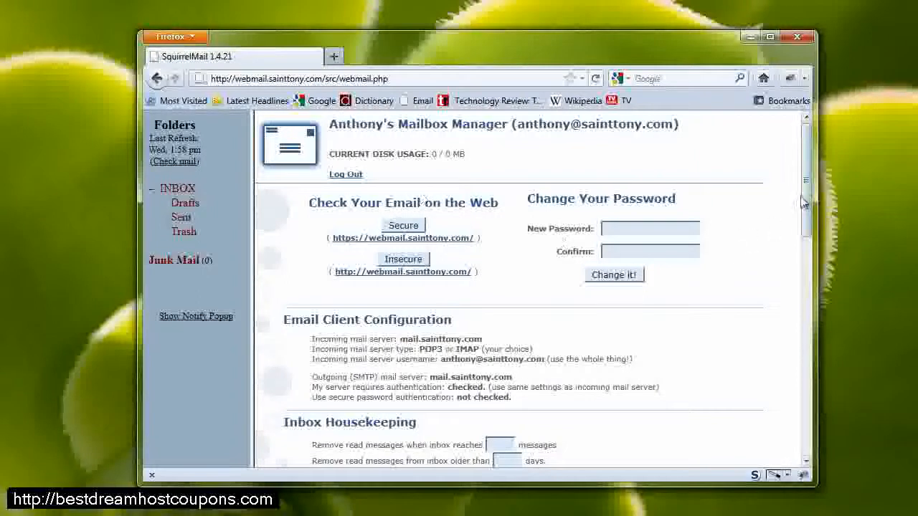
{"action": "left_click_drag", "start_coordinate": [807, 207], "coordinate": [814, 330]}
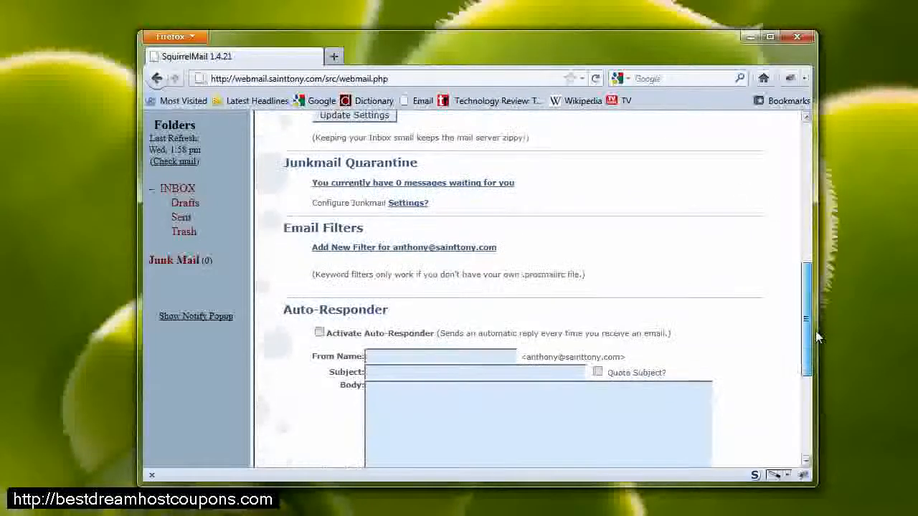
{"action": "left_click", "coordinate": [346, 248]}
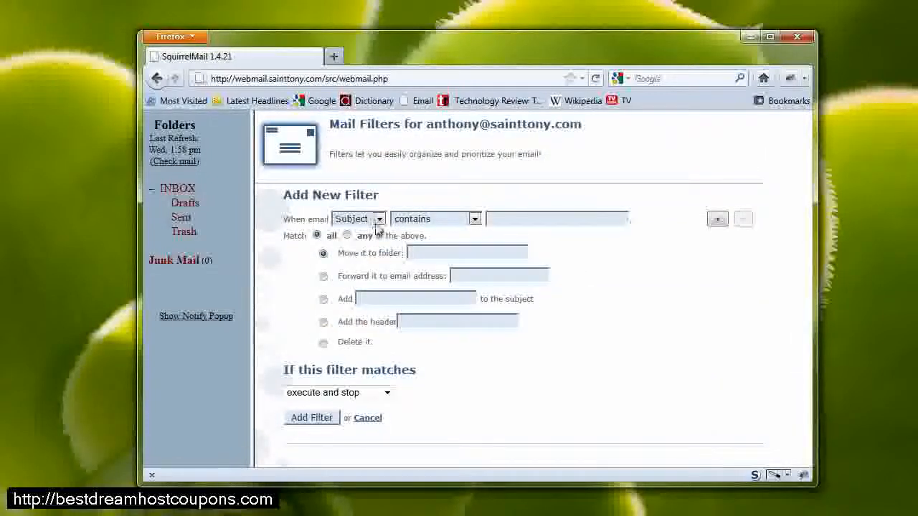
{"action": "left_click", "coordinate": [519, 220]}
{"action": "type", "text": "viagra"}
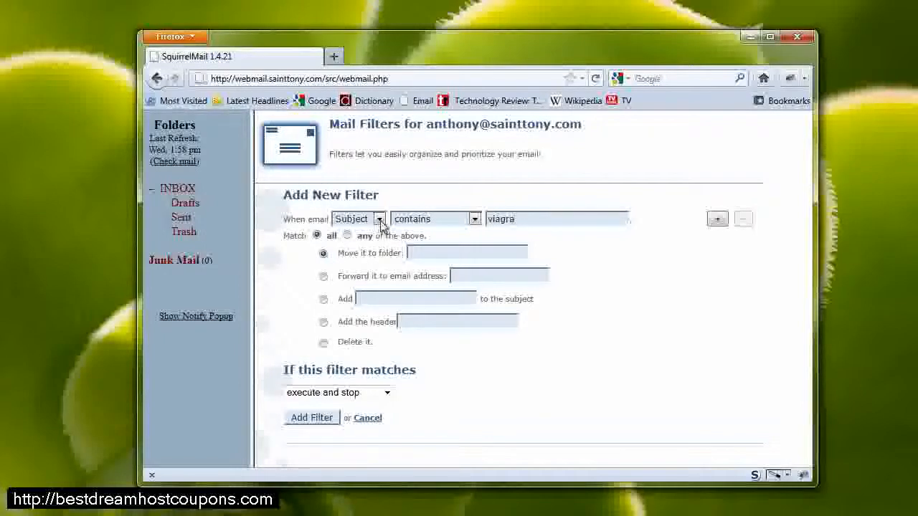
{"action": "left_click", "coordinate": [325, 345]}
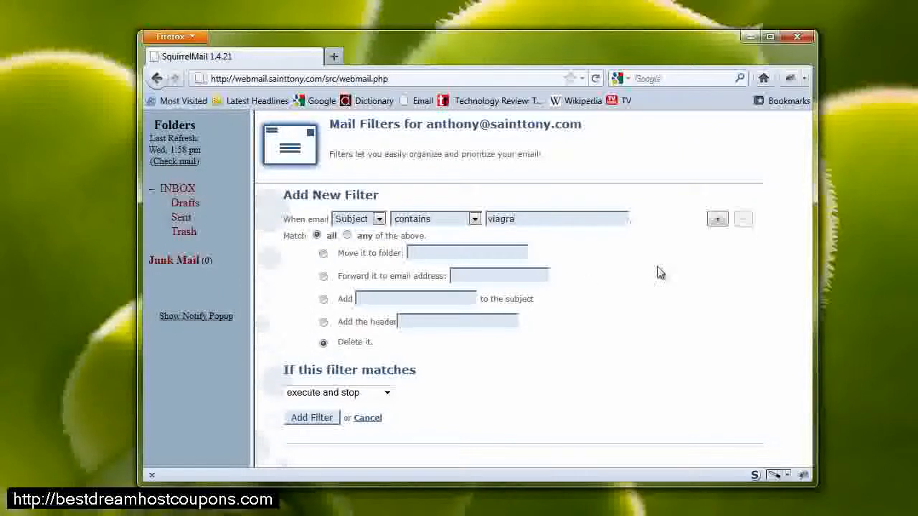
{"action": "left_click", "coordinate": [315, 418]}
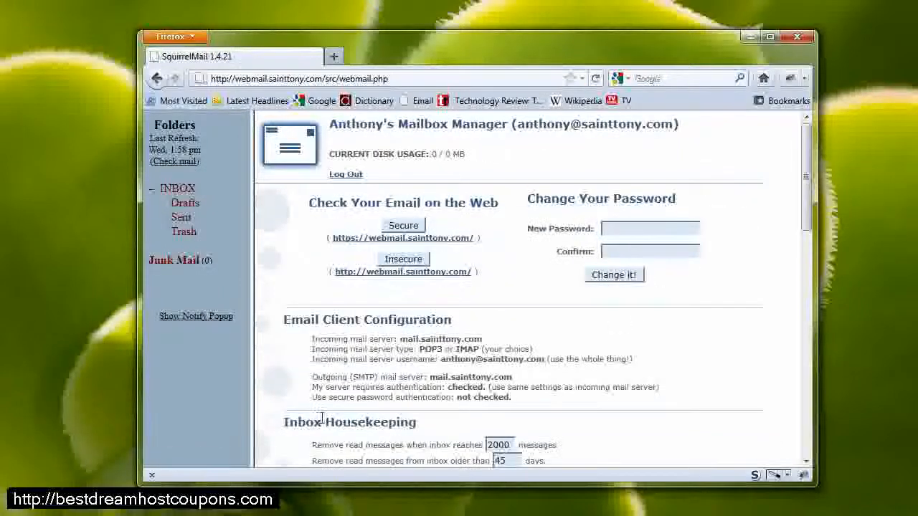
Open the viagra filter for editing from the Email Filters list
{"action": "left_click_drag", "start_coordinate": [808, 207], "coordinate": [809, 330]}
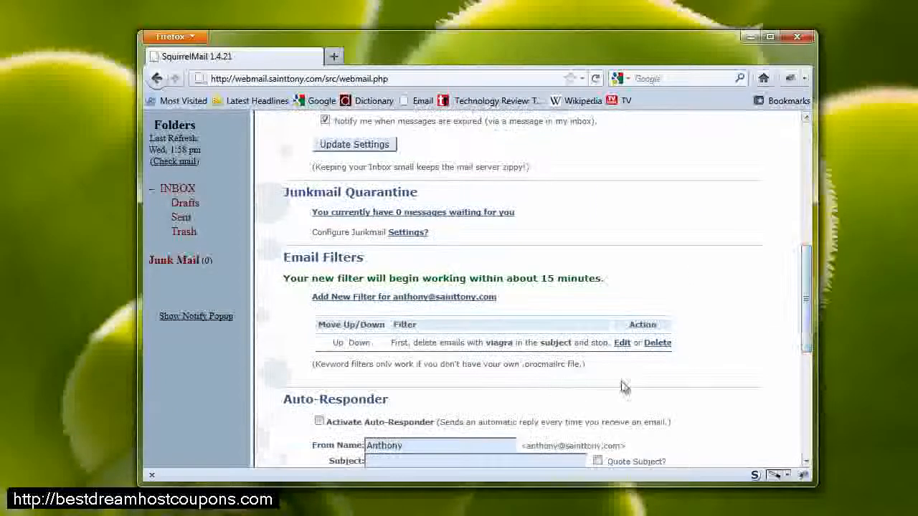
{"action": "left_click_drag", "start_coordinate": [332, 343], "coordinate": [684, 358]}
{"action": "left_click", "coordinate": [531, 342]}
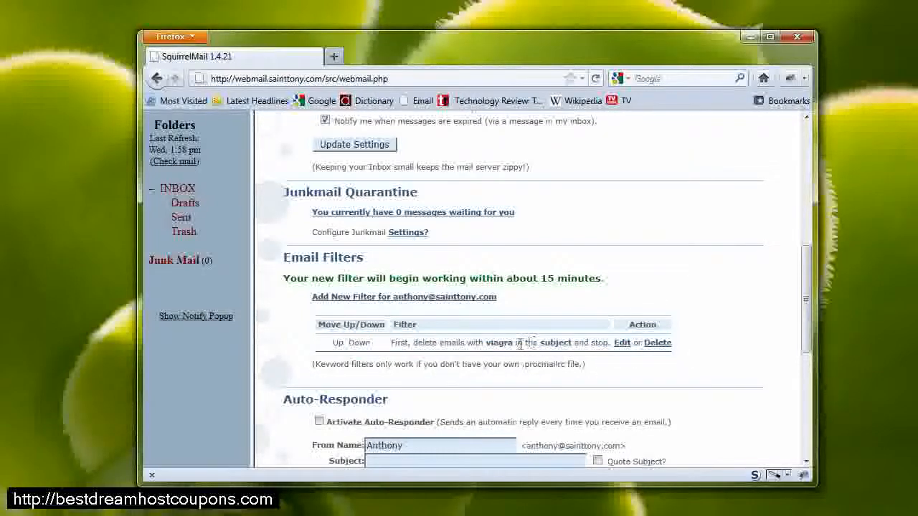
{"action": "left_click", "coordinate": [624, 345]}
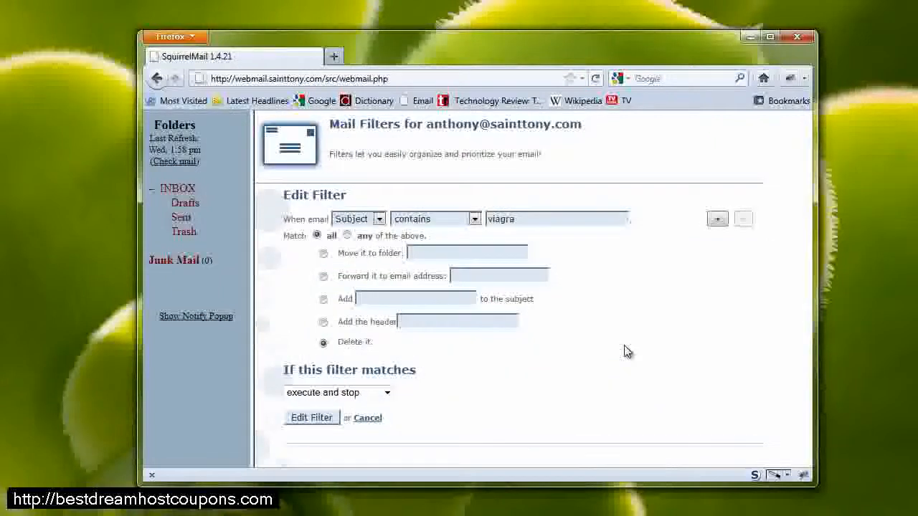
Switch the viagra condition to Body and add a second Body condition for metformin
{"action": "left_click", "coordinate": [379, 220]}
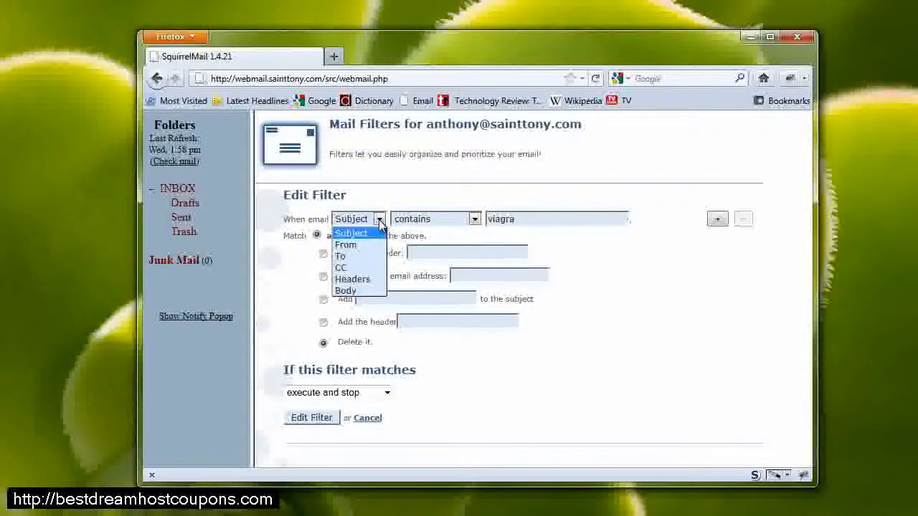
{"action": "left_click", "coordinate": [357, 291]}
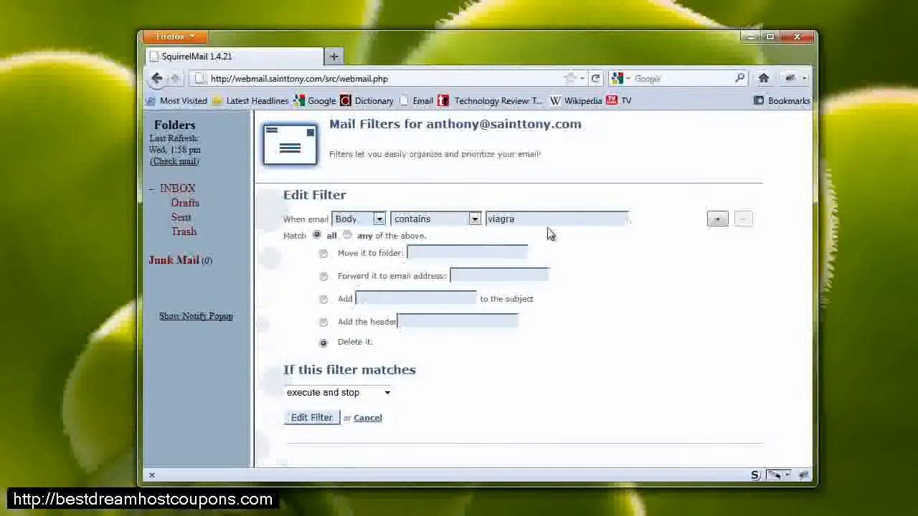
{"action": "left_click", "coordinate": [717, 220]}
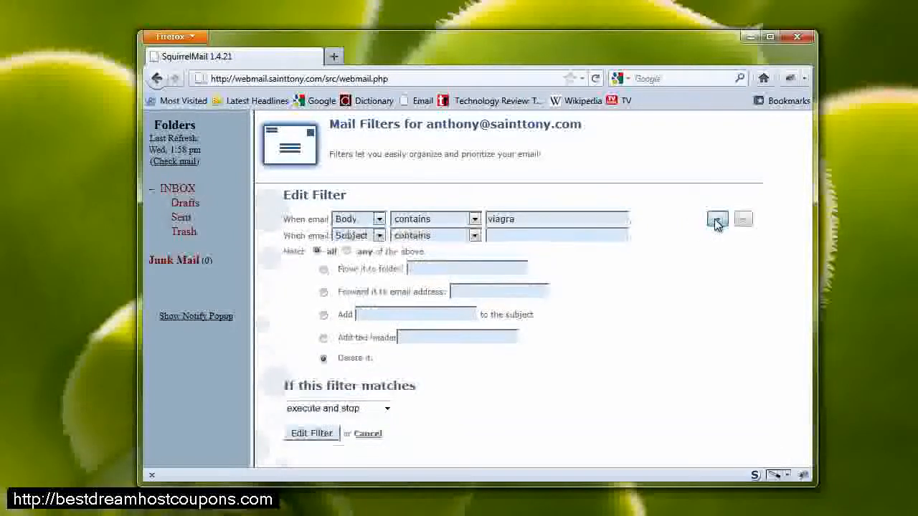
{"action": "left_click", "coordinate": [379, 237]}
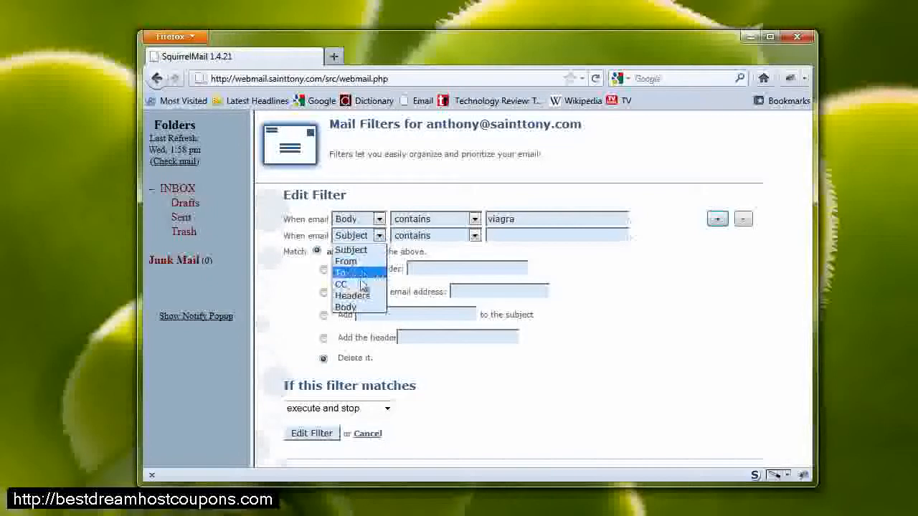
{"action": "left_click", "coordinate": [346, 307]}
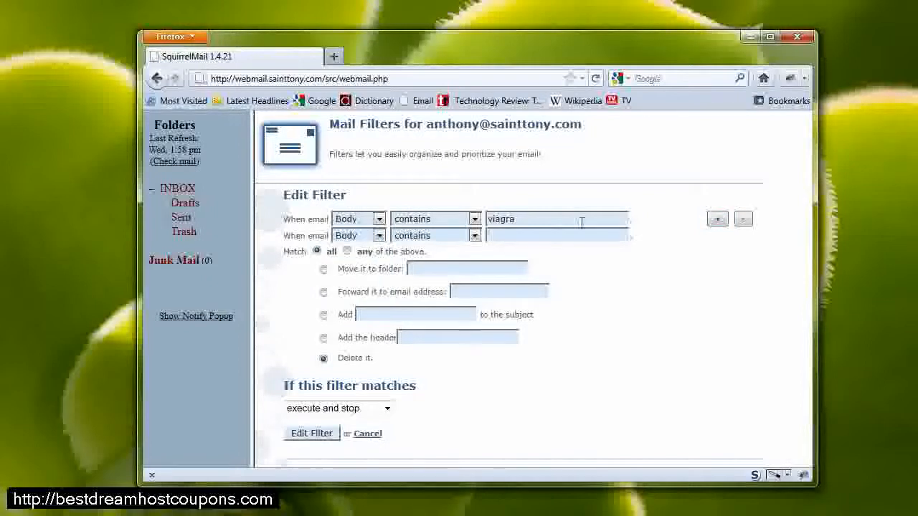
{"action": "type", "text": "me"}
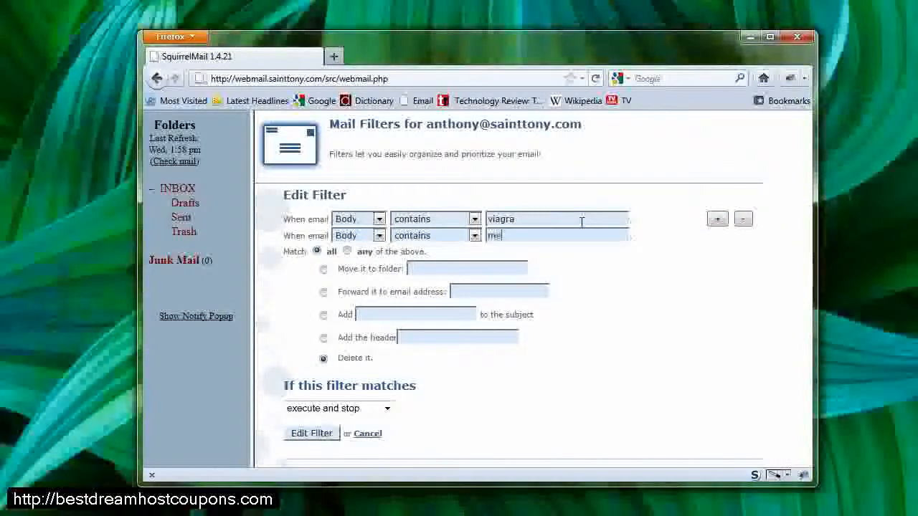
{"action": "type", "text": "troformin"}
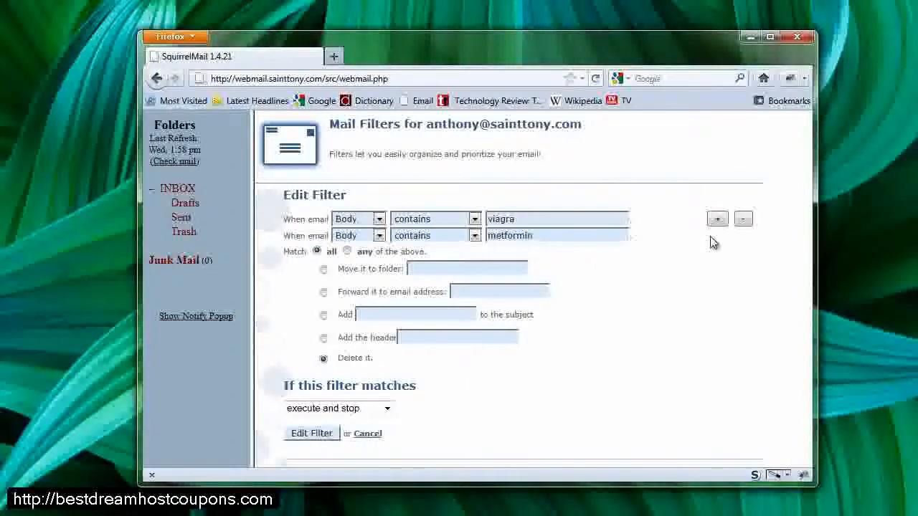
Save the viagra/metformin filter, check it in Email Filters, and reopen it for editing
{"action": "left_click", "coordinate": [318, 433]}
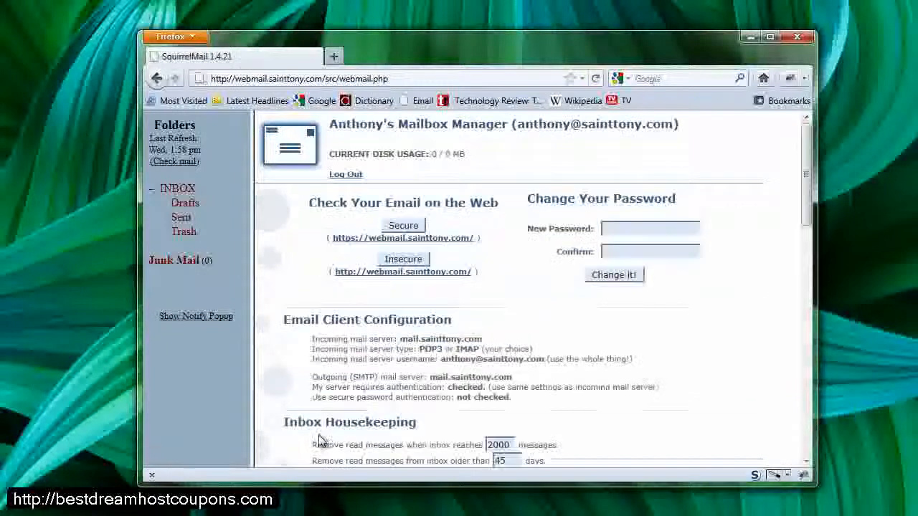
{"action": "left_click_drag", "start_coordinate": [806, 215], "coordinate": [814, 357]}
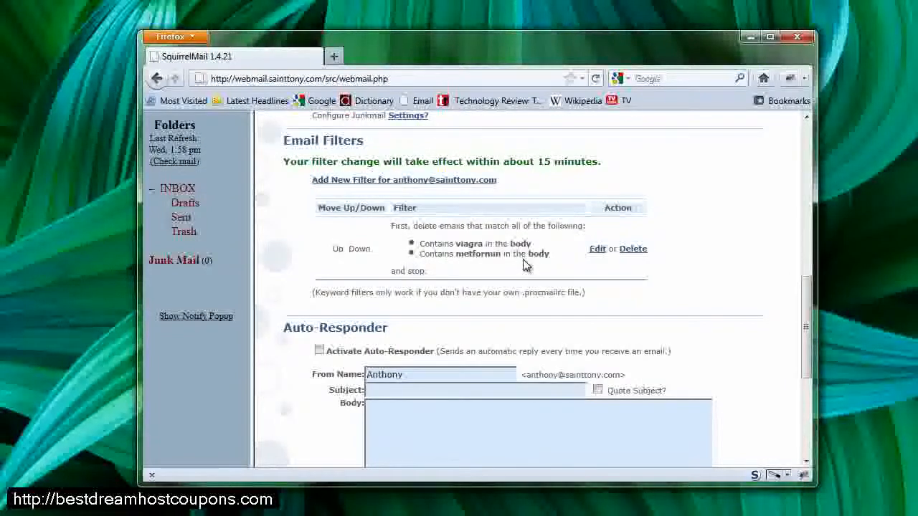
{"action": "left_click", "coordinate": [596, 251]}
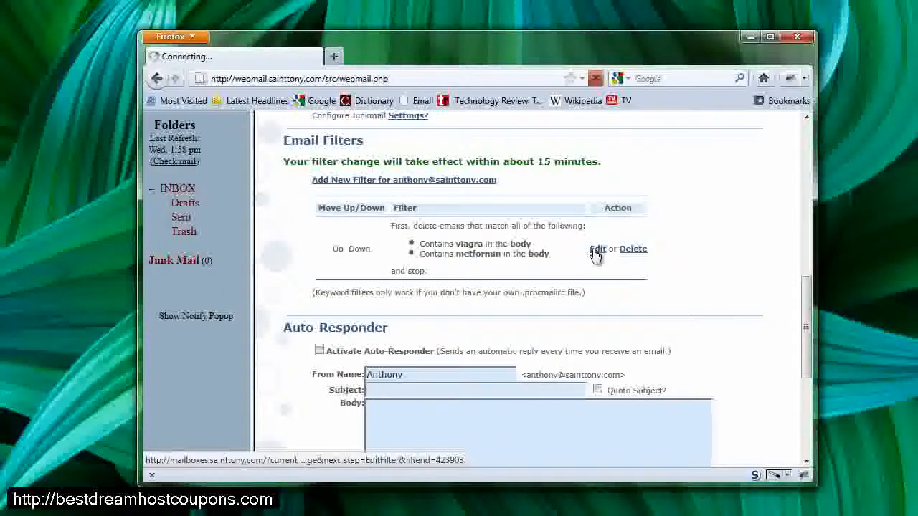
Add Body conditions for russbabes.ru, ukrusdating.ru and rolexstoregold.ru, then save the filter
{"action": "left_click", "coordinate": [717, 220]}
{"action": "left_click", "coordinate": [377, 252]}
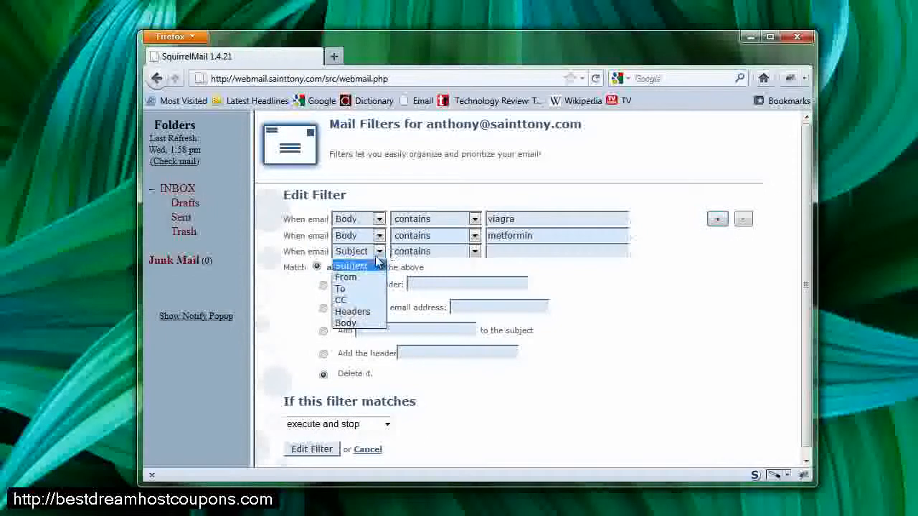
{"action": "left_click", "coordinate": [348, 322]}
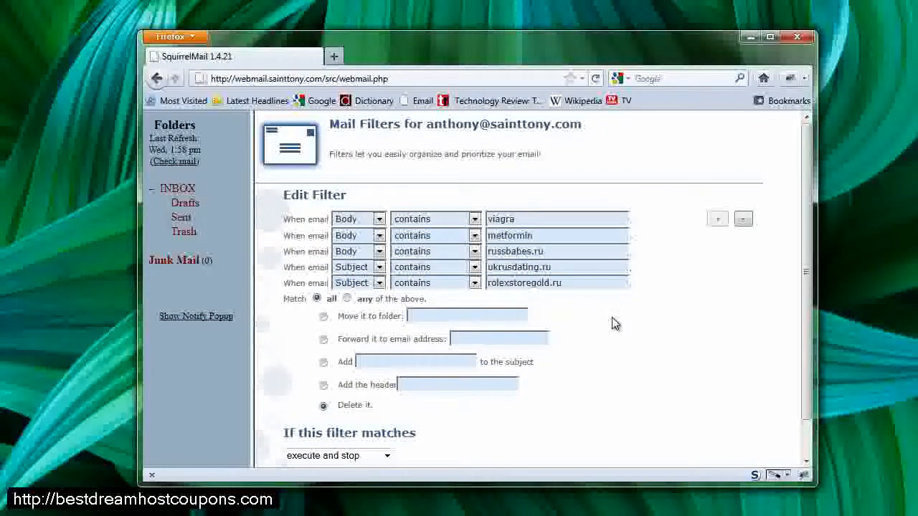
{"action": "left_click", "coordinate": [378, 267]}
{"action": "left_click", "coordinate": [346, 339]}
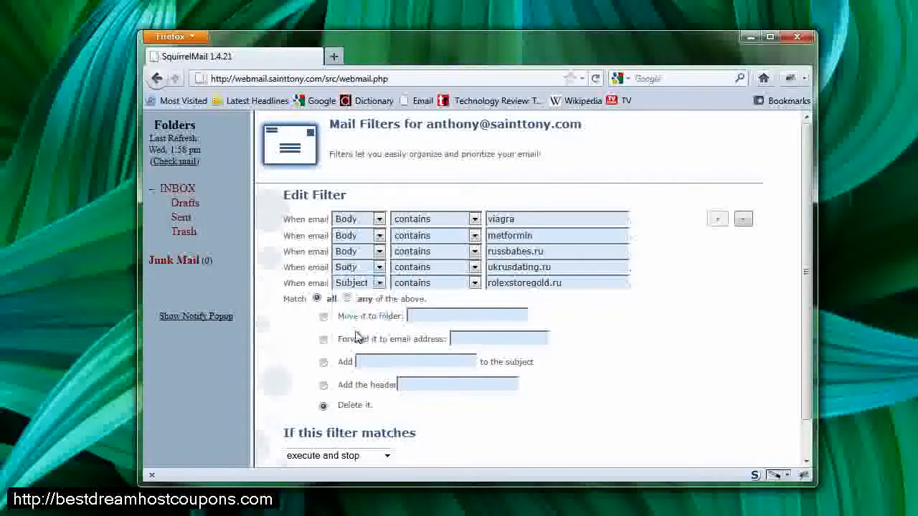
{"action": "left_click", "coordinate": [362, 282]}
{"action": "left_click", "coordinate": [362, 354]}
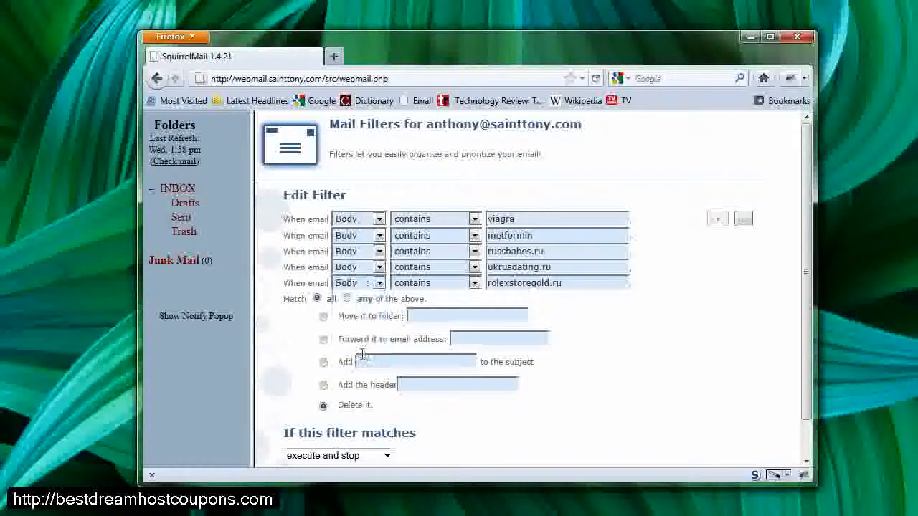
{"action": "left_click_drag", "start_coordinate": [804, 239], "coordinate": [805, 276]}
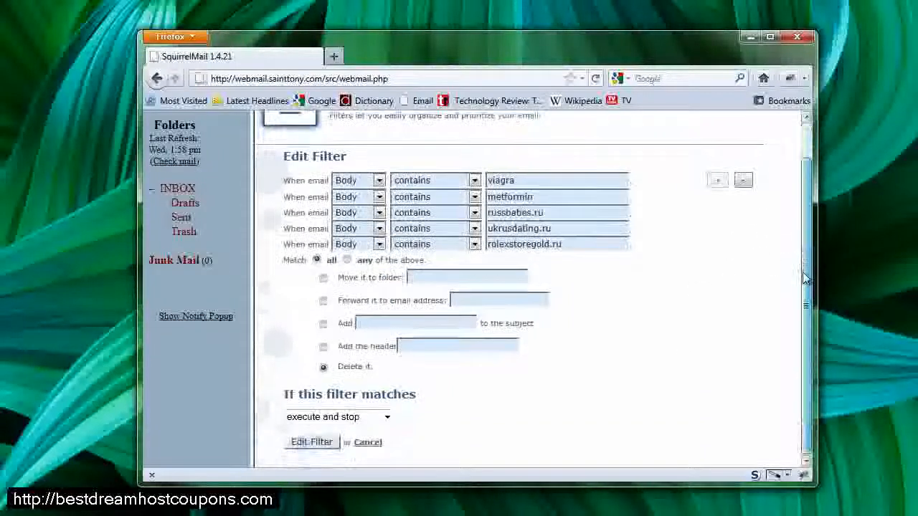
{"action": "left_click", "coordinate": [310, 442]}
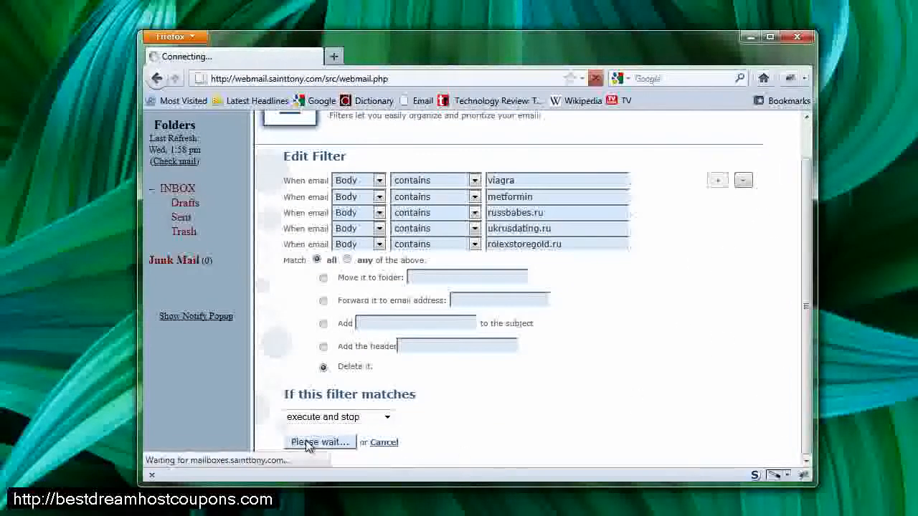
{"action": "left_click_drag", "start_coordinate": [804, 222], "coordinate": [813, 344]}
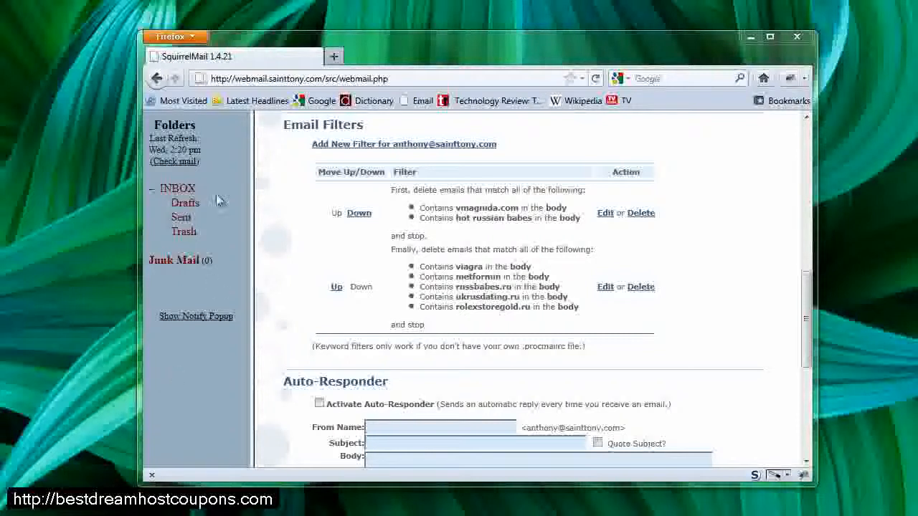
Create a folder named 'Free Willy' on the folder management page
{"action": "left_click", "coordinate": [176, 191]}
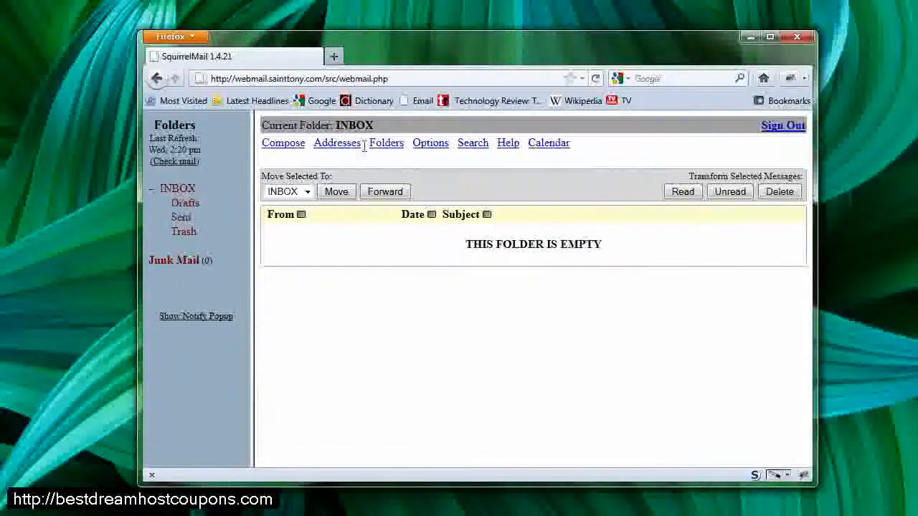
{"action": "left_click", "coordinate": [389, 148]}
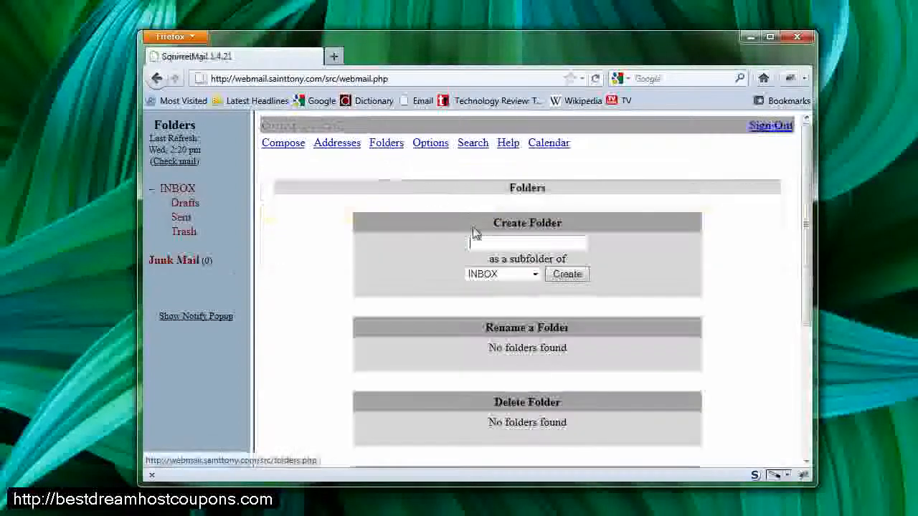
{"action": "left_click", "coordinate": [508, 241]}
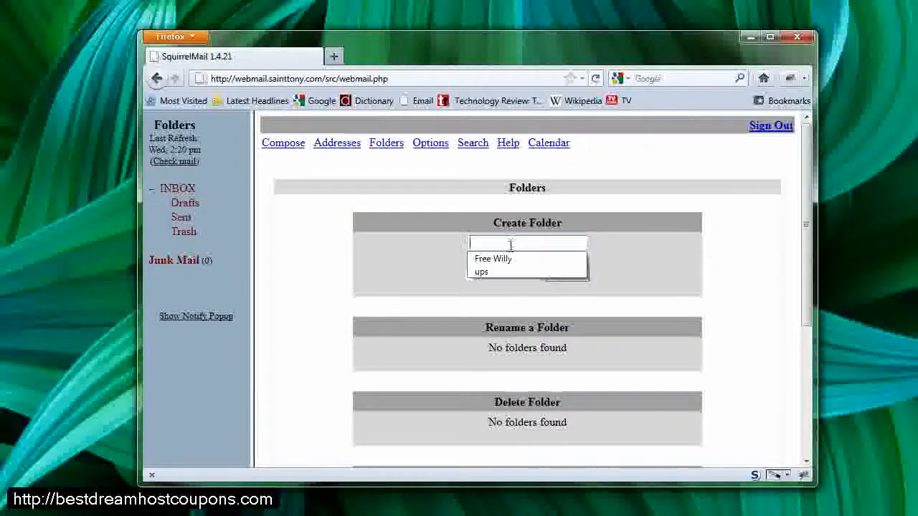
{"action": "left_click", "coordinate": [493, 259]}
{"action": "left_click", "coordinate": [568, 278]}
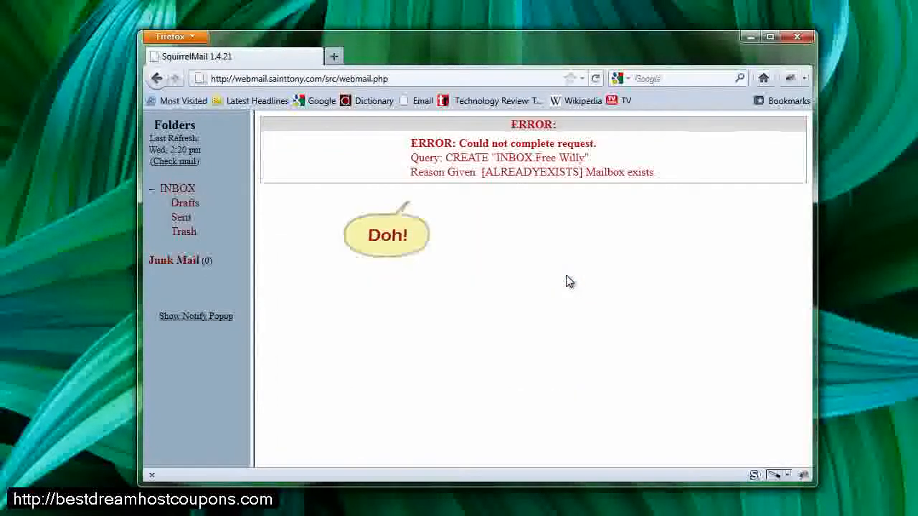
Create a folder named 'Free_Willy' and refresh the folder list to display it
{"action": "left_click", "coordinate": [157, 79]}
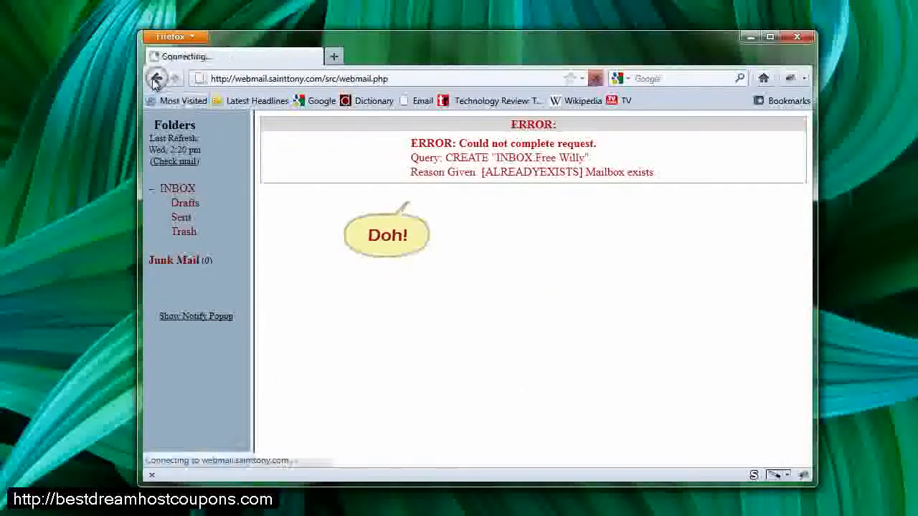
{"action": "double_click", "coordinate": [520, 246]}
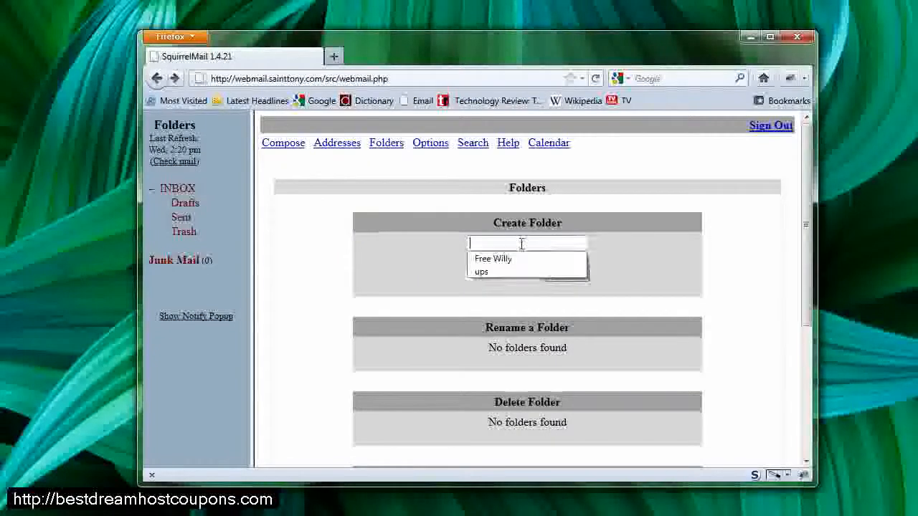
{"action": "type", "text": "Free_Willy"}
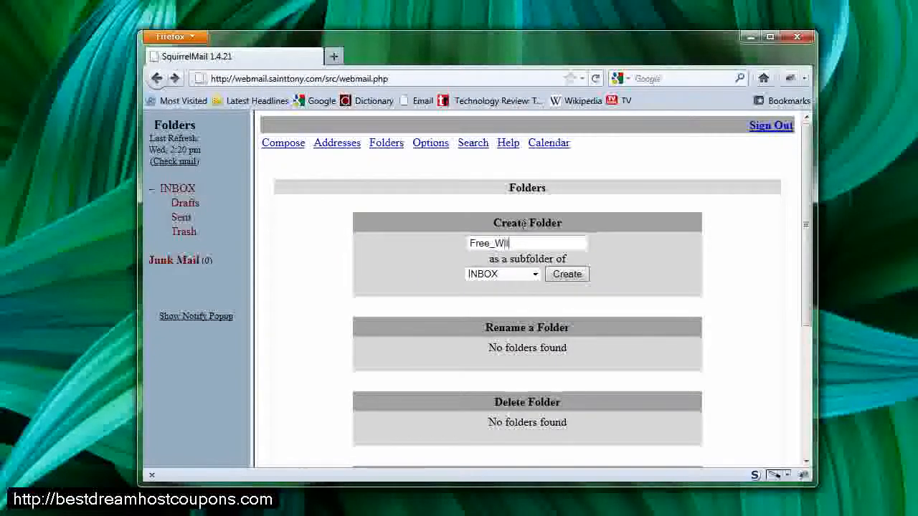
{"action": "left_click", "coordinate": [564, 277]}
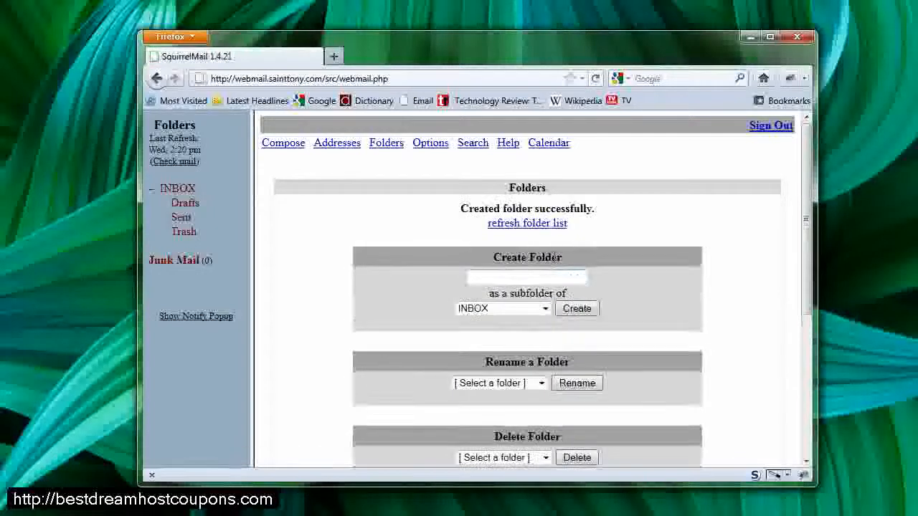
{"action": "left_click", "coordinate": [545, 225]}
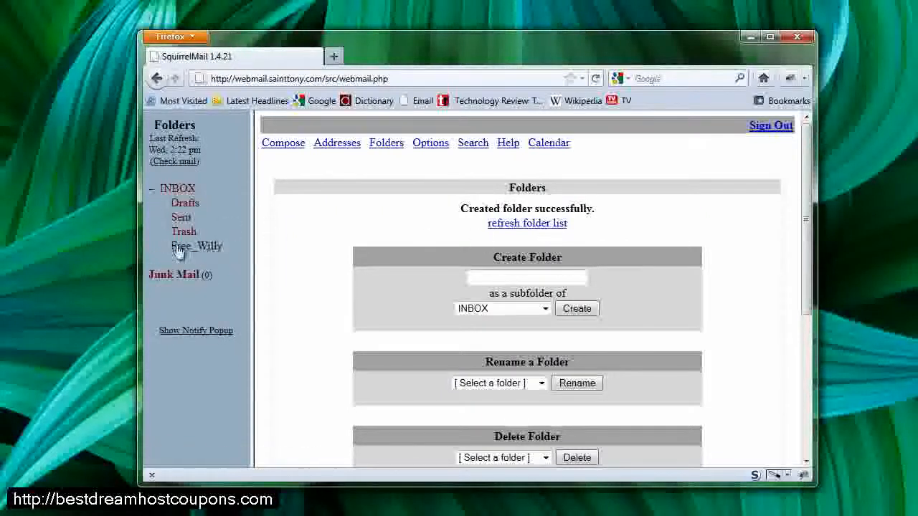
{"action": "left_click_drag", "start_coordinate": [167, 245], "coordinate": [224, 251]}
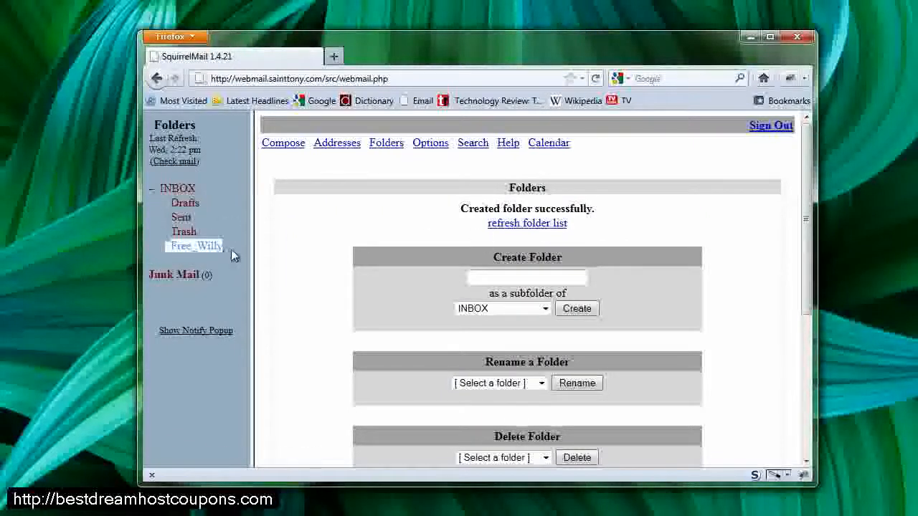
{"action": "left_click", "coordinate": [231, 249]}
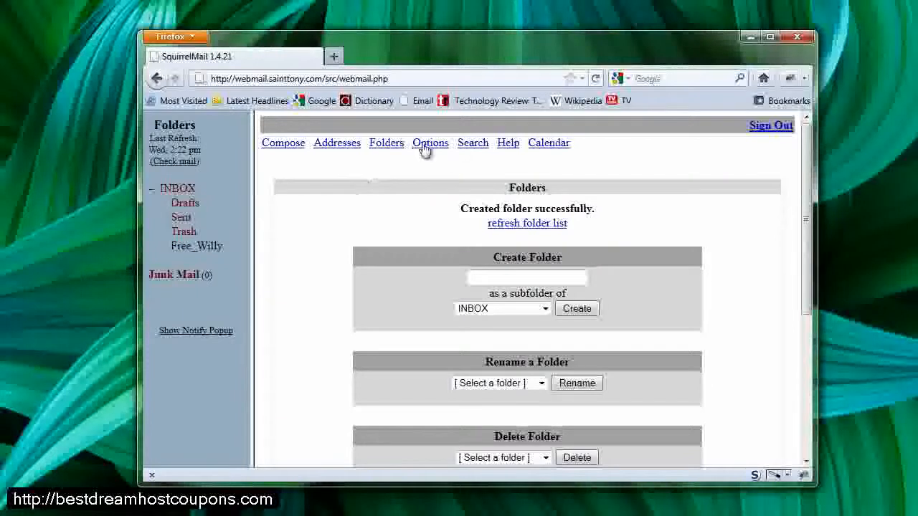
Start a new mail filter matching subjects that contain [Free Willy]
{"action": "left_click", "coordinate": [188, 279]}
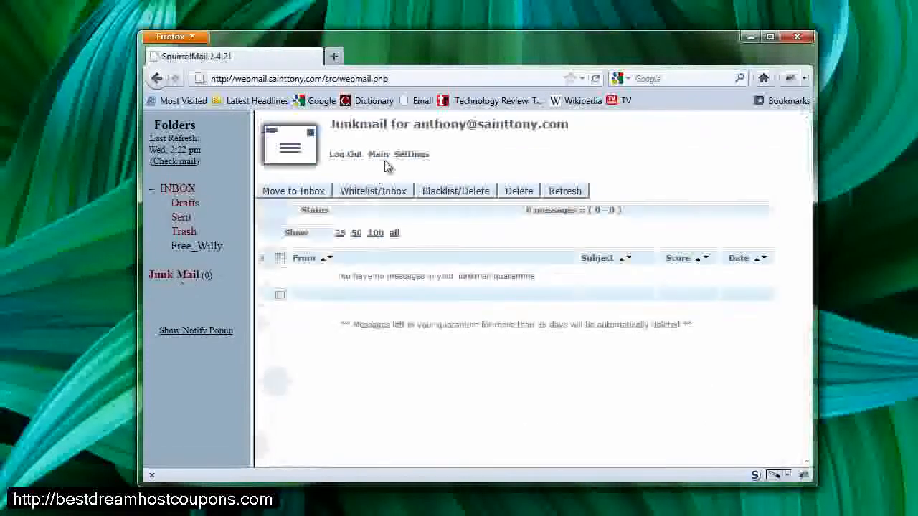
{"action": "left_click", "coordinate": [378, 157]}
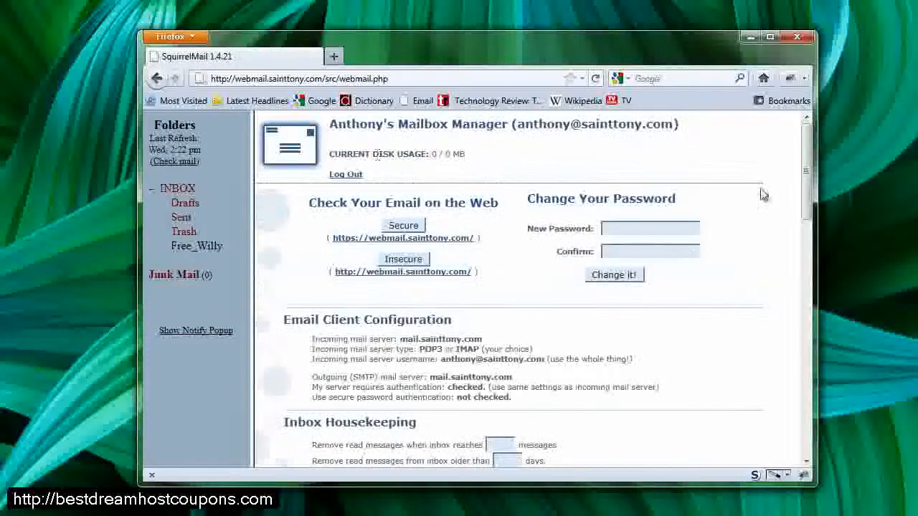
{"action": "left_click_drag", "start_coordinate": [805, 170], "coordinate": [807, 318]}
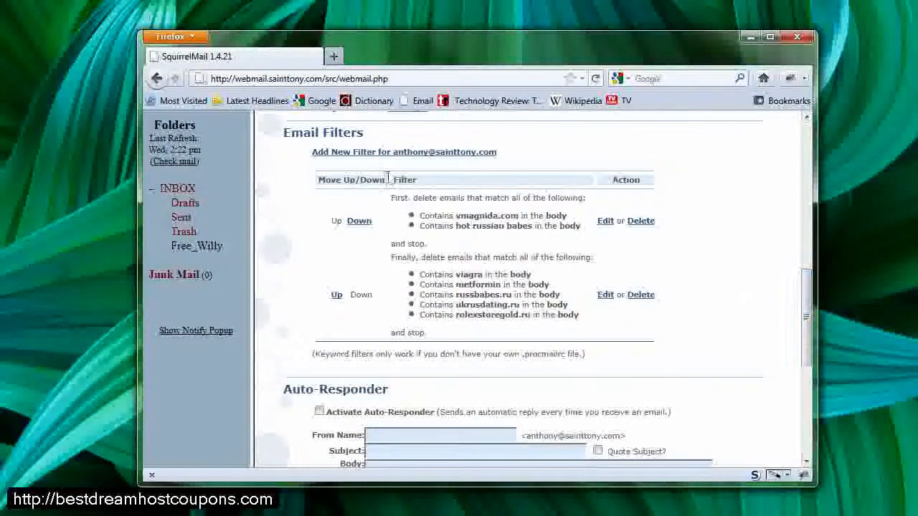
{"action": "left_click", "coordinate": [380, 155]}
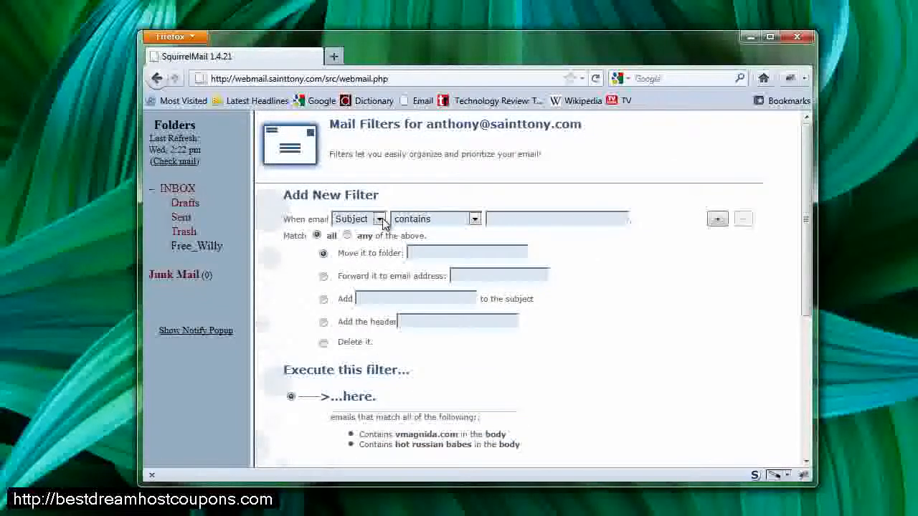
{"action": "left_click", "coordinate": [513, 221]}
{"action": "type", "text": "[F"}
{"action": "left_click", "coordinate": [513, 235]}
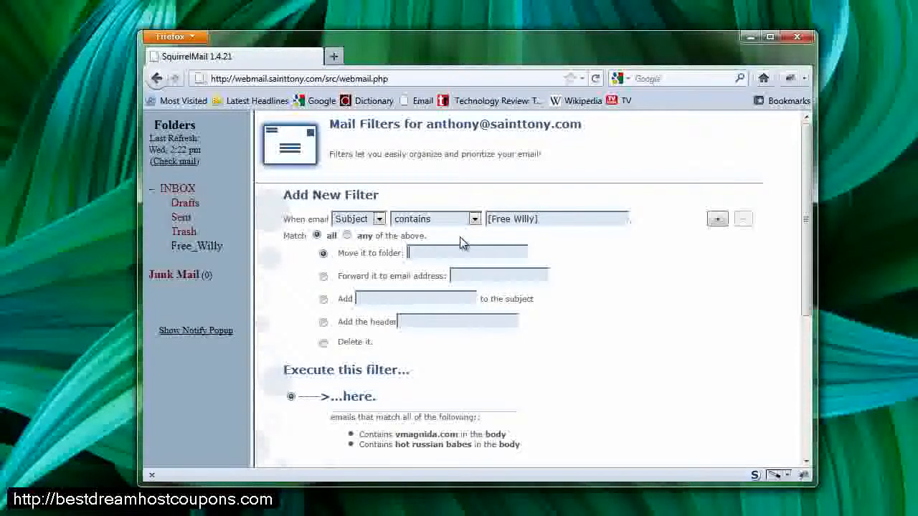
Set the filter's destination folder to Free_Willy and add it
{"action": "left_click_drag", "start_coordinate": [170, 247], "coordinate": [223, 249]}
{"action": "key", "text": "ctrl+c"}
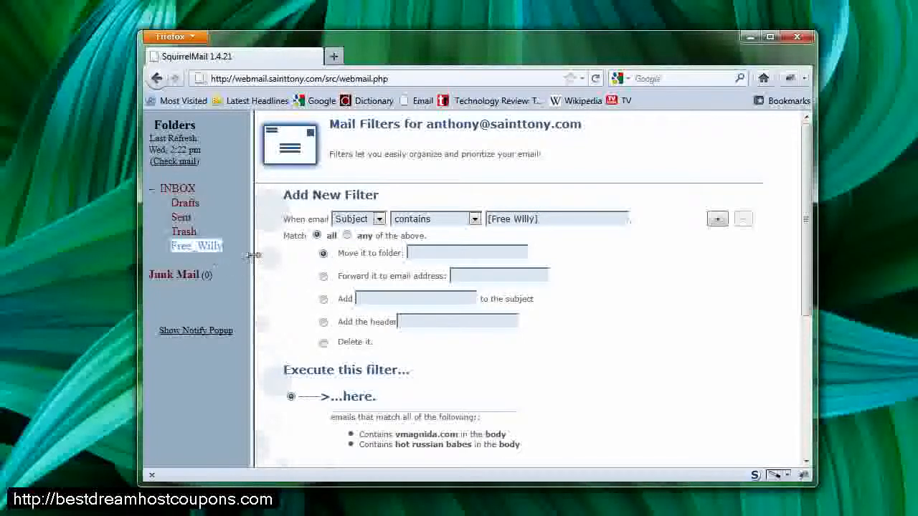
{"action": "left_click", "coordinate": [429, 252]}
{"action": "key", "text": "ctrl+v"}
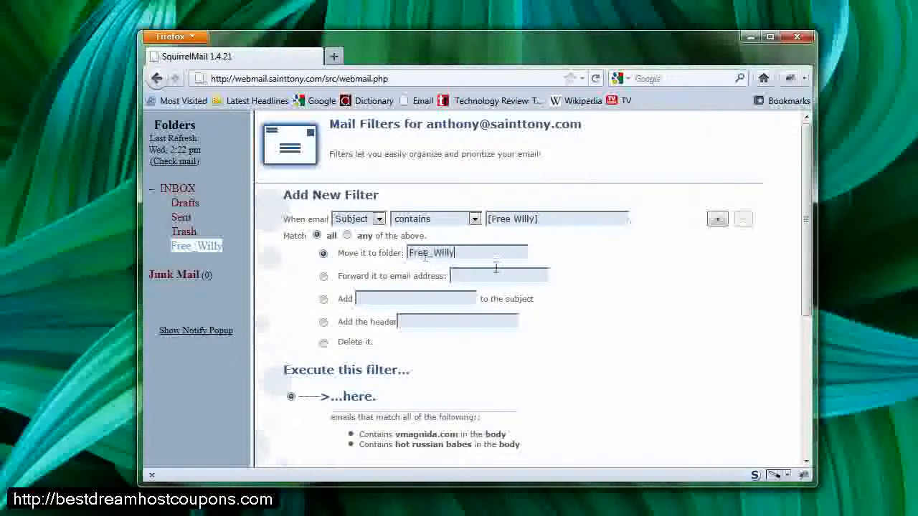
{"action": "left_click_drag", "start_coordinate": [809, 243], "coordinate": [798, 393]}
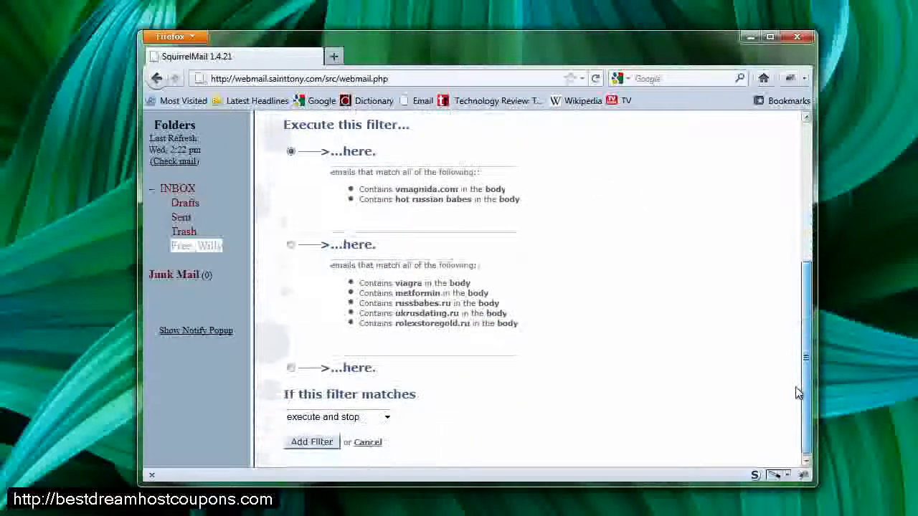
{"action": "left_click", "coordinate": [304, 443]}
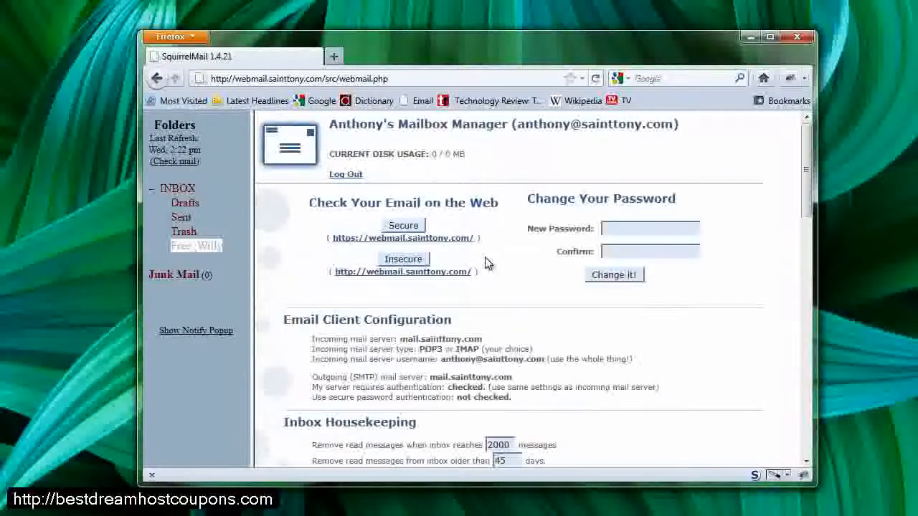
Confirm the [Free Willy] filter is listed first, then view the empty Free_Willy folder
{"action": "left_click_drag", "start_coordinate": [808, 194], "coordinate": [816, 314]}
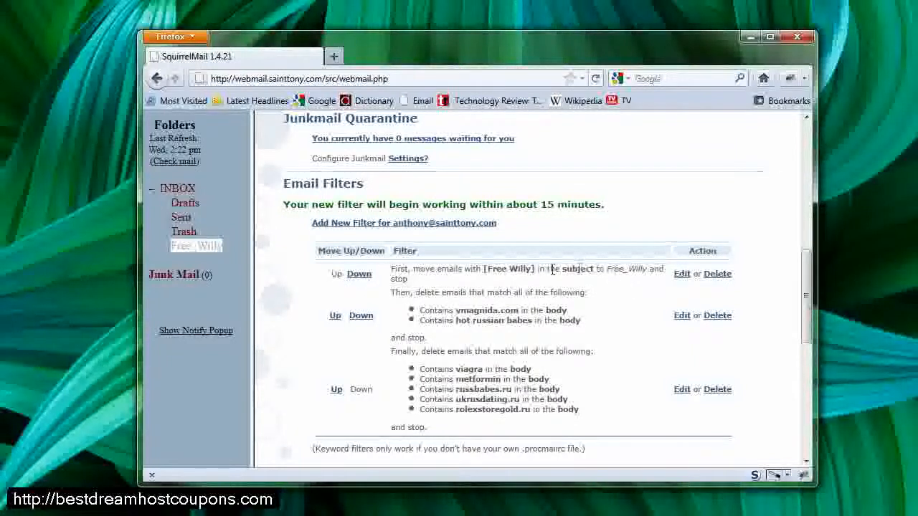
{"action": "left_click", "coordinate": [196, 247]}
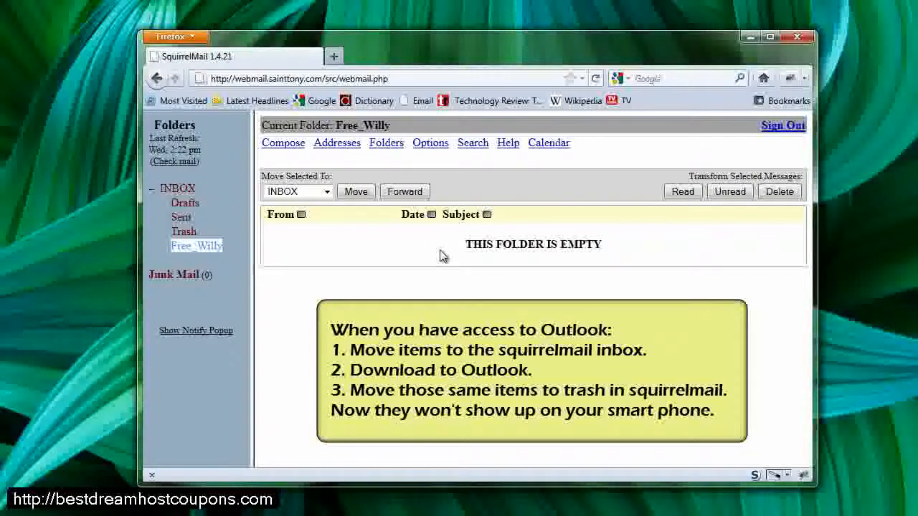
{"action": "left_click_drag", "start_coordinate": [407, 255], "coordinate": [641, 251]}
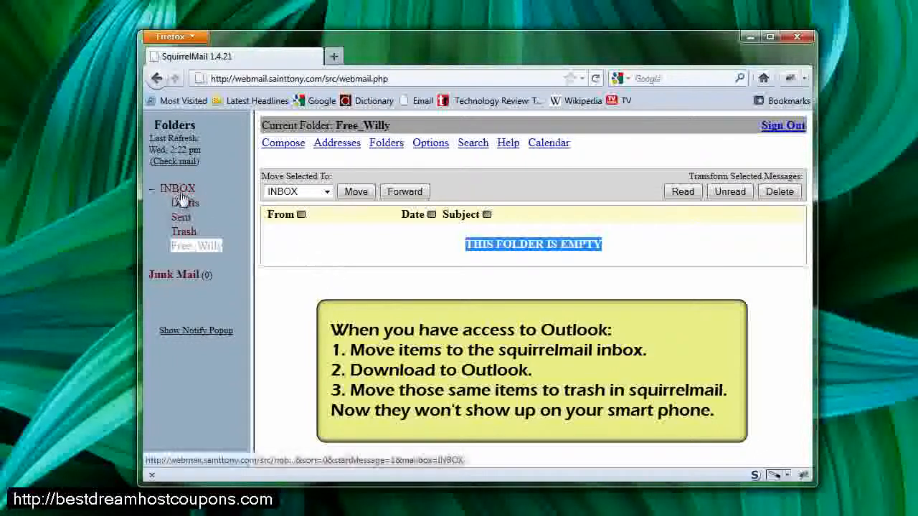
{"action": "left_click", "coordinate": [369, 249]}
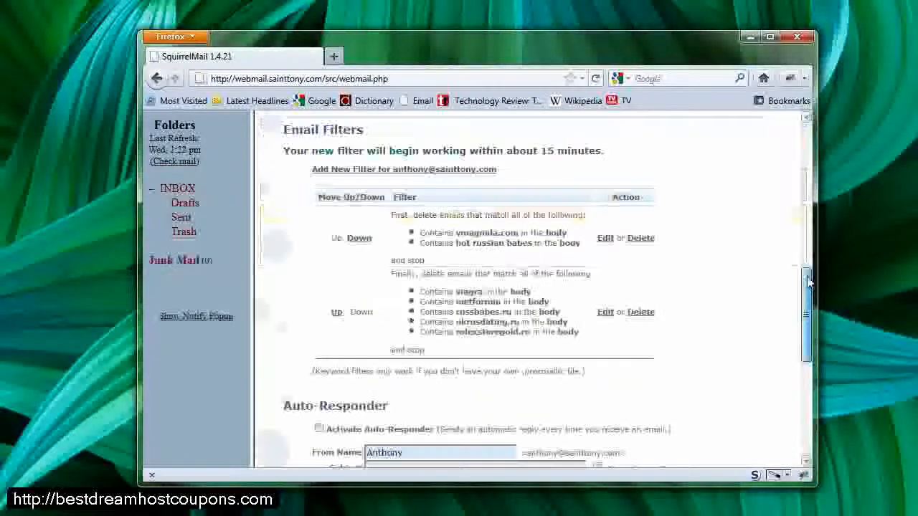
Save the auto-responder with the subject 'Out of Pocket Until Tuesday July 5'
{"action": "scroll", "coordinate": [813, 344], "scroll_direction": "down", "scroll_amount": 5}
{"action": "left_click_drag", "start_coordinate": [812, 340], "coordinate": [812, 353]}
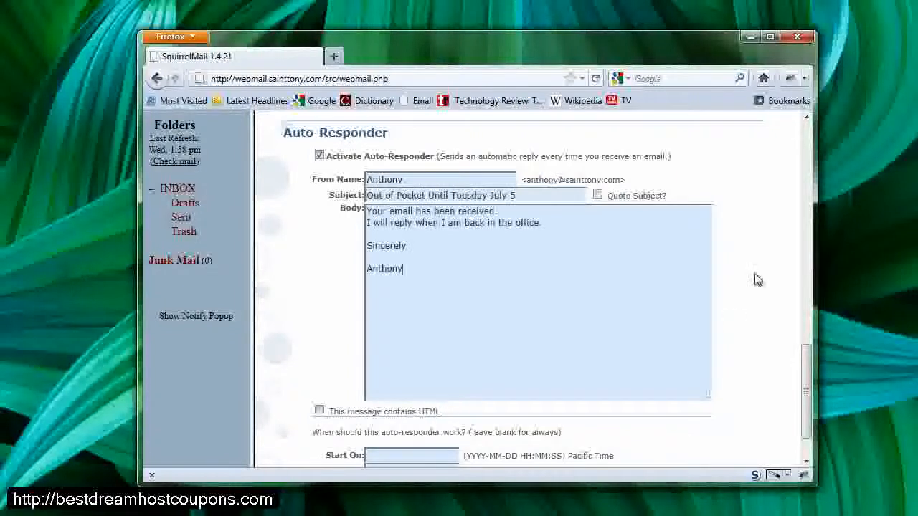
{"action": "left_click_drag", "start_coordinate": [807, 367], "coordinate": [808, 384]}
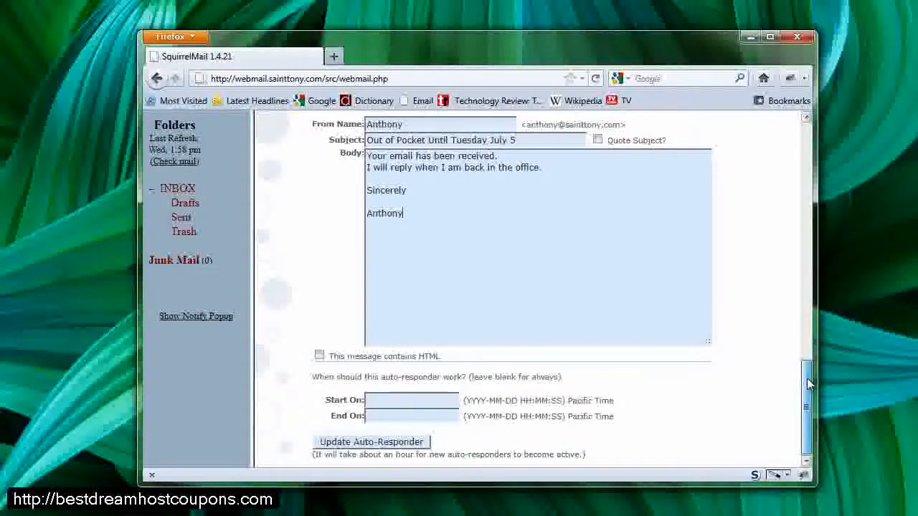
{"action": "left_click", "coordinate": [416, 441]}
Uncheck Activate Auto-Responder and save the reply again as deactivated
{"action": "left_click_drag", "start_coordinate": [808, 187], "coordinate": [831, 376]}
{"action": "left_click", "coordinate": [319, 212]}
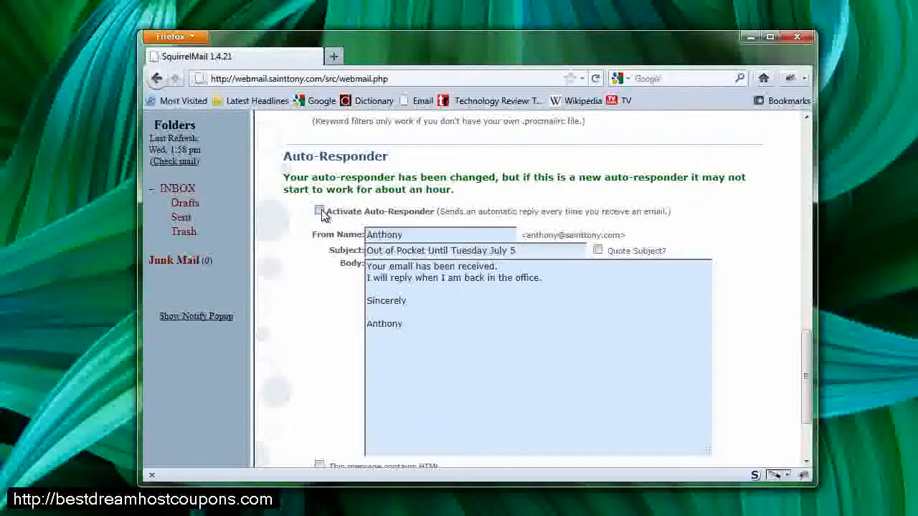
{"action": "left_click_drag", "start_coordinate": [808, 335], "coordinate": [808, 366]}
{"action": "left_click", "coordinate": [391, 443]}
{"action": "left_click_drag", "start_coordinate": [807, 208], "coordinate": [808, 391]}
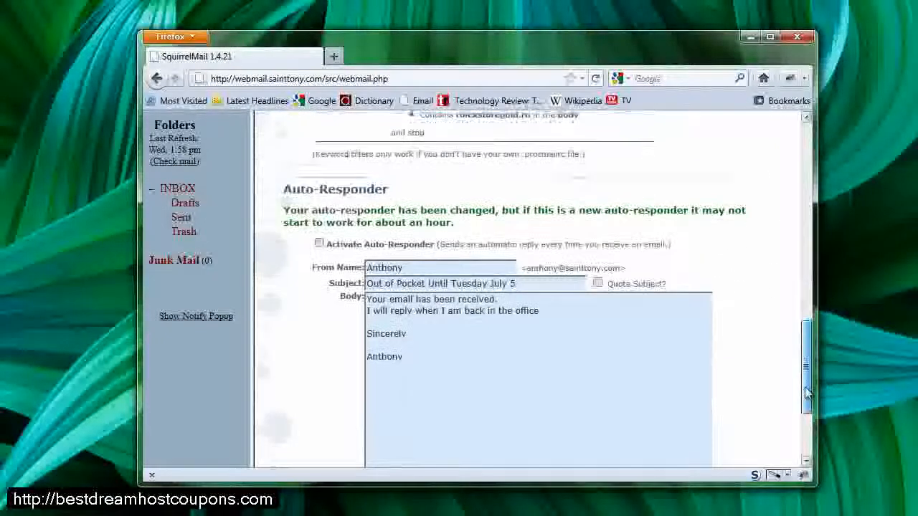